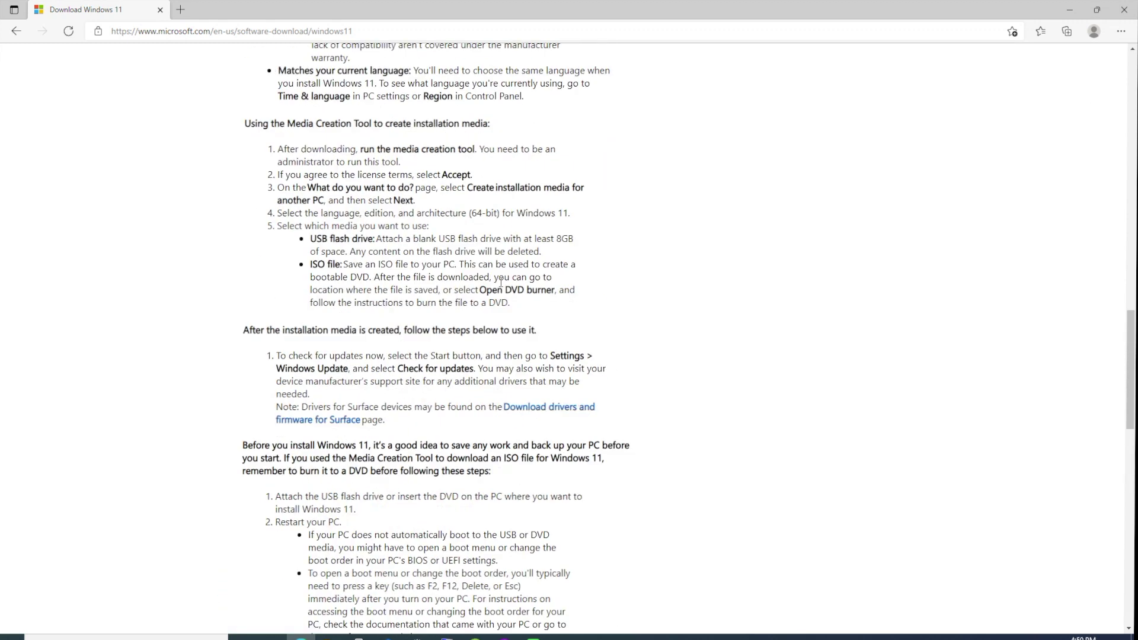
# - Review the installation options and their "Before you begin" notes on the Windows 11 download page
pyautogui.scroll(7, 501, 283)
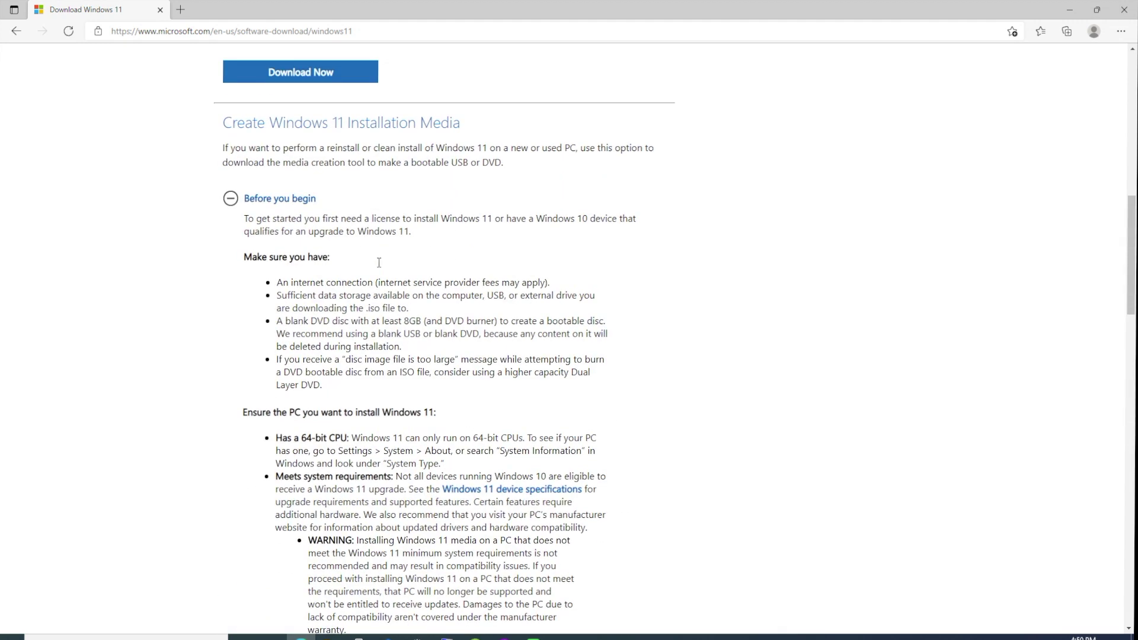
pyautogui.click(233, 202)
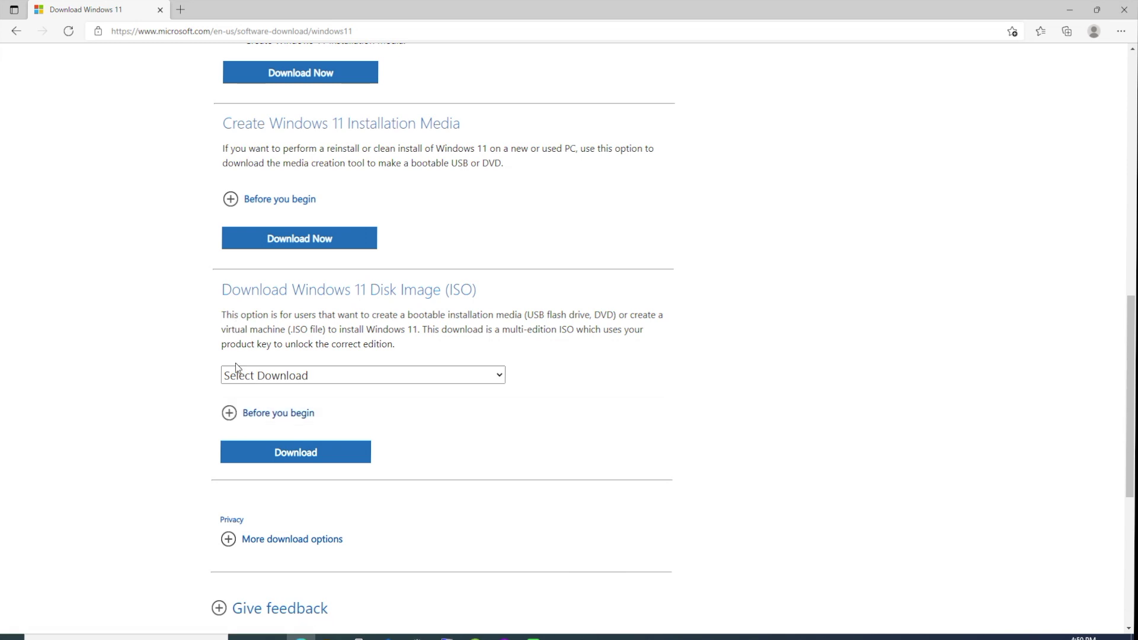
pyautogui.click(224, 415)
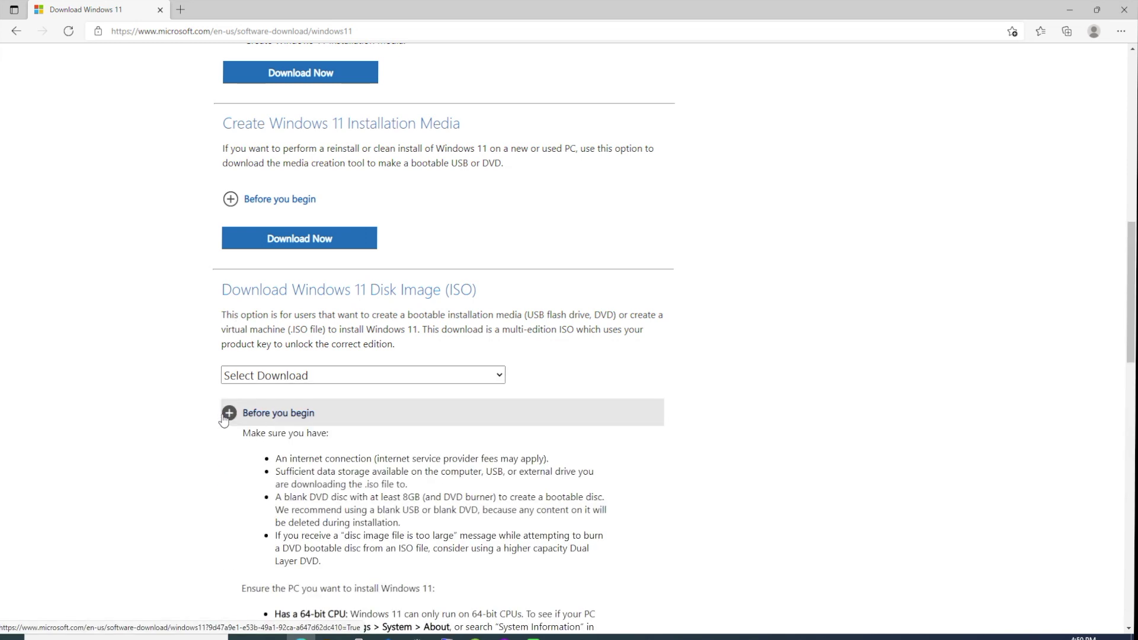
pyautogui.click(225, 413)
pyautogui.scroll(-3, 440, 438)
pyautogui.scroll(5, 442, 438)
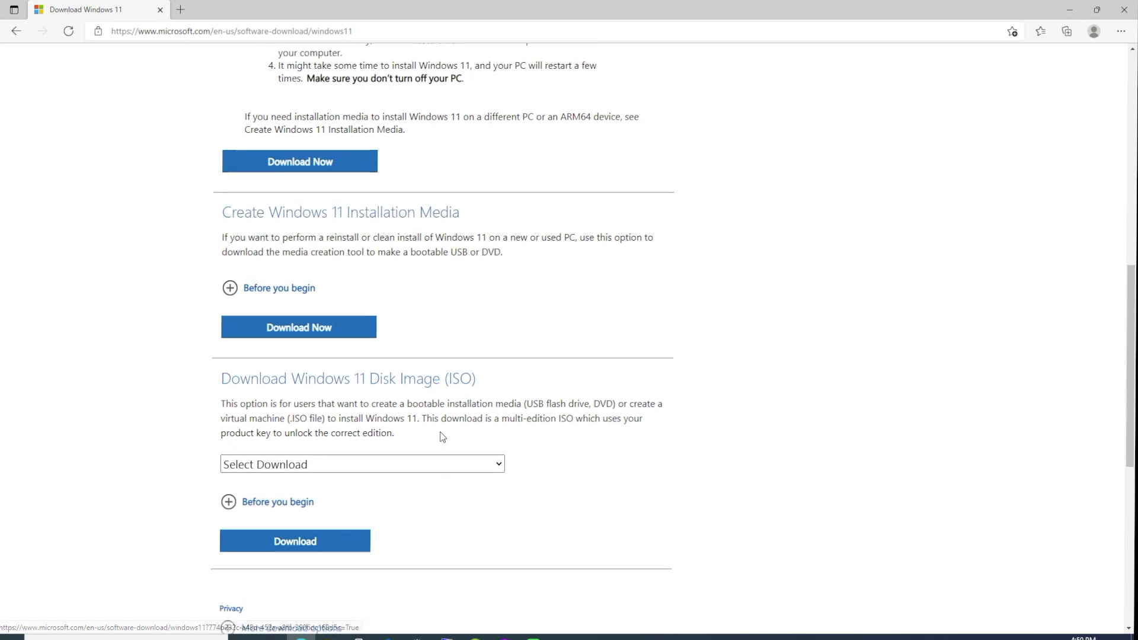
pyautogui.scroll(6, 442, 438)
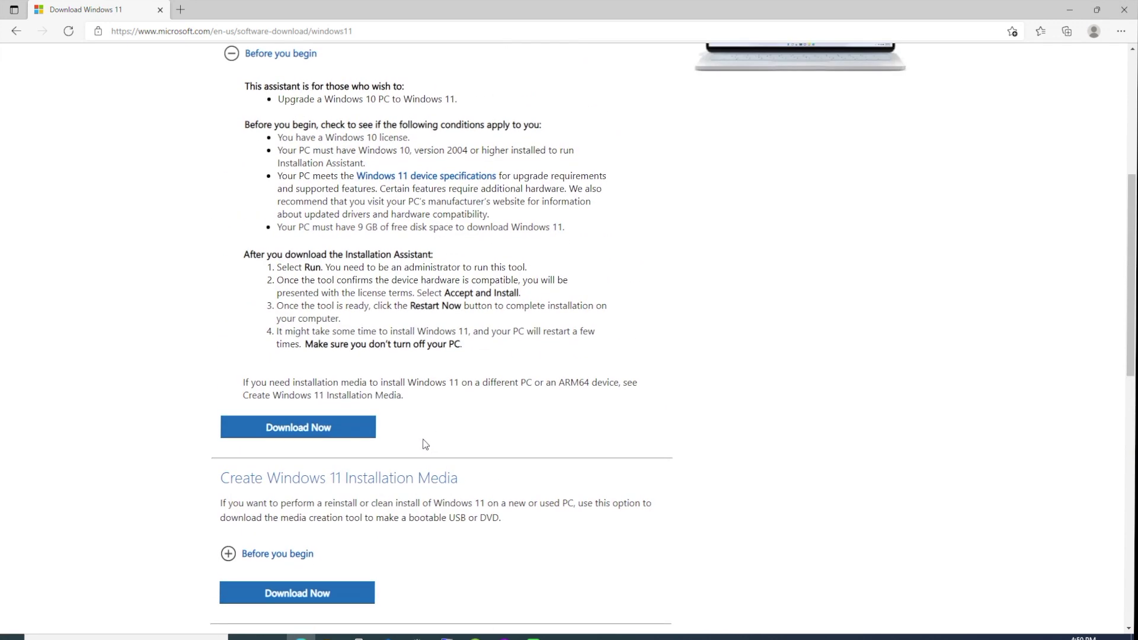
pyautogui.scroll(-4, 364, 413)
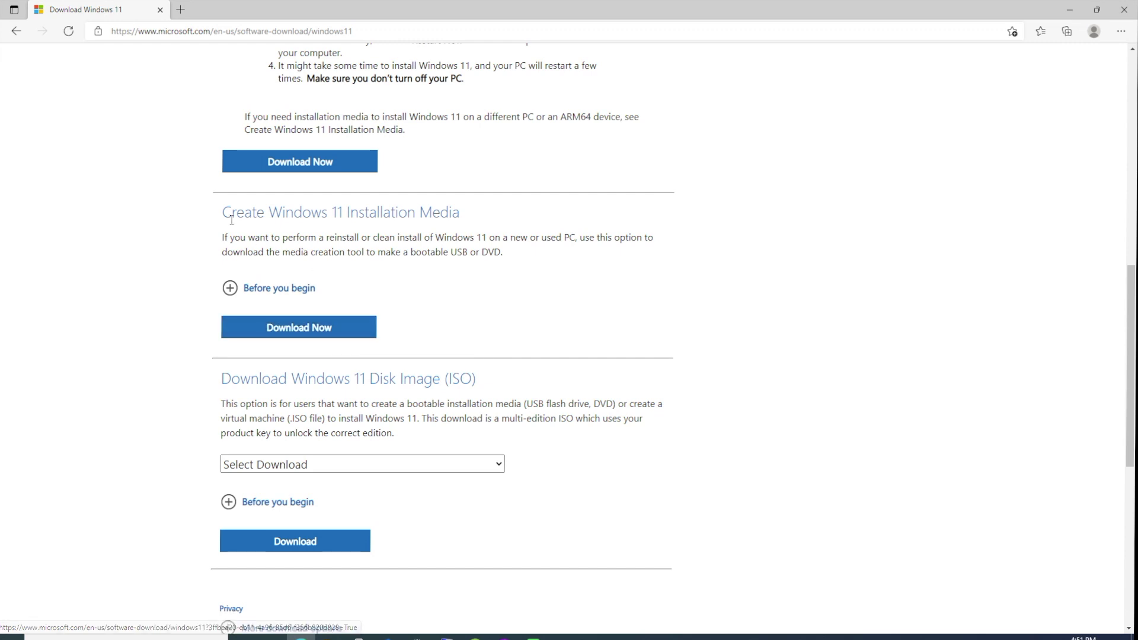
# - Download the media creation tool from the Create Windows 11 Installation Media section and run MediaCreationToolW11.exe
pyautogui.click(351, 331)
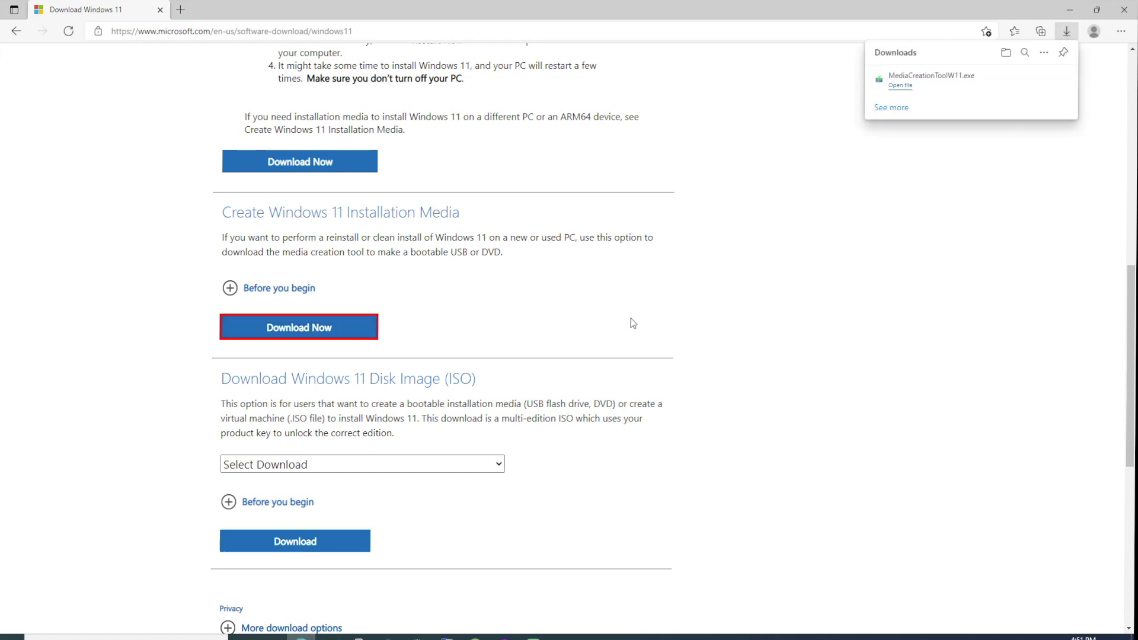
pyautogui.click(947, 83)
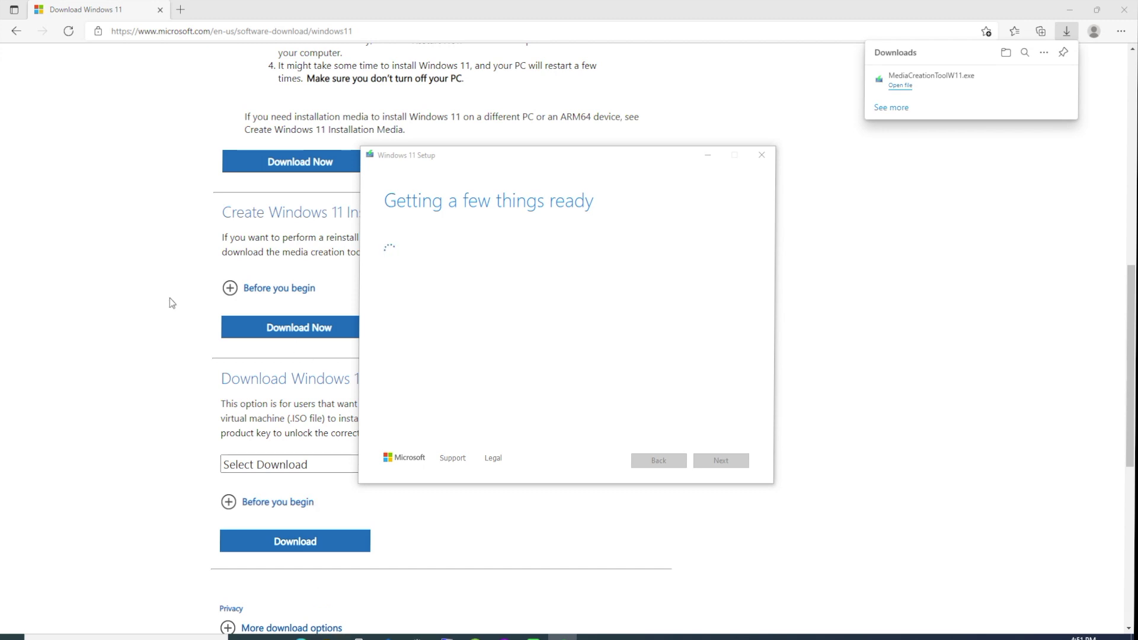
# - Check in File Explorer's This PC view that the USB flash drive is connected
pyautogui.press('super+e')
pyautogui.click(39, 226)
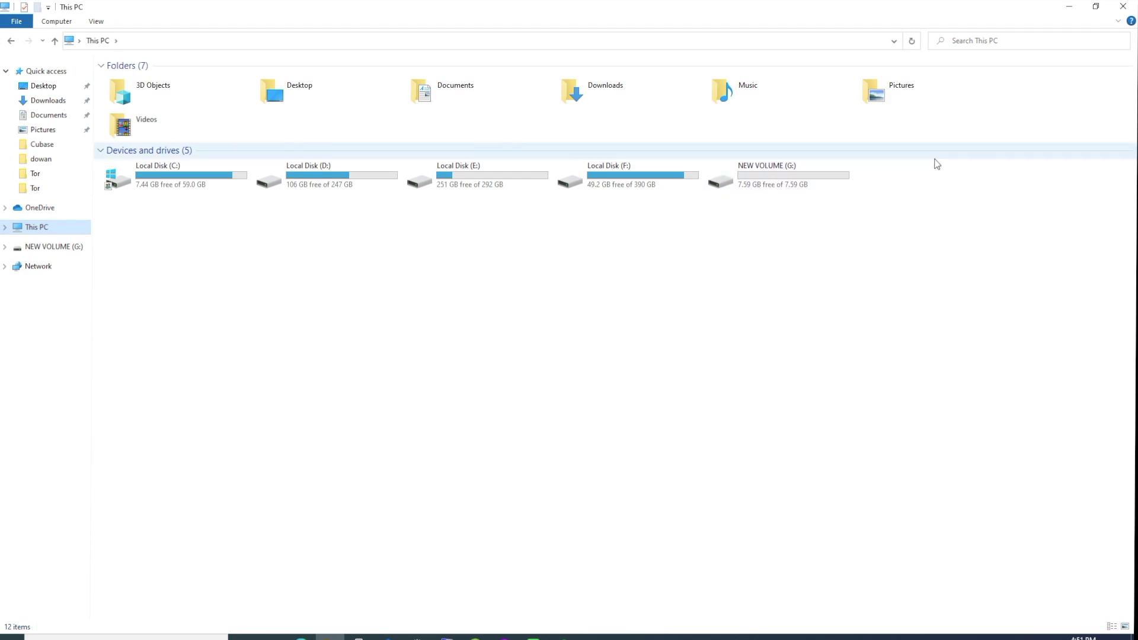
pyautogui.click(1070, 8)
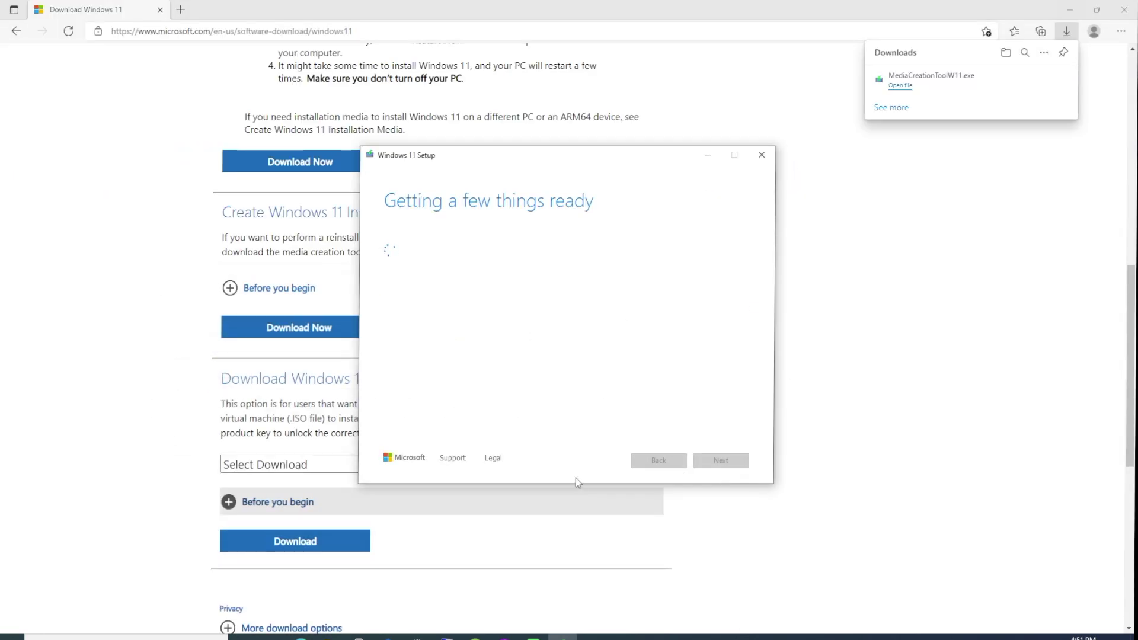
# - Return to the Windows 11 Setup window and accept the media creation tool's license terms
pyautogui.click(912, 357)
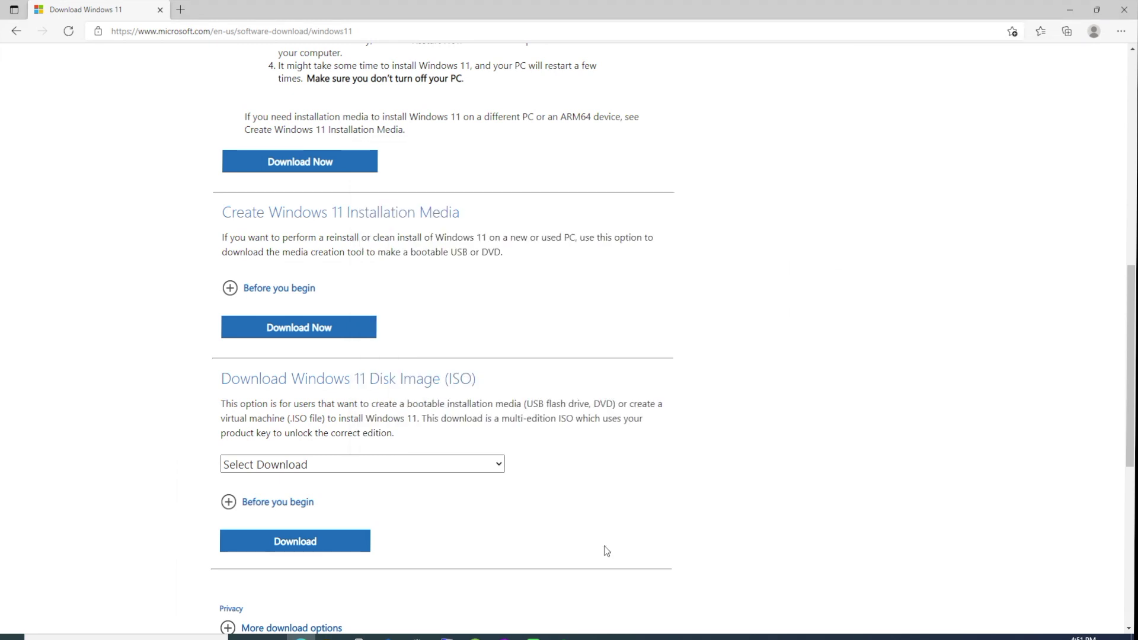
pyautogui.click(564, 633)
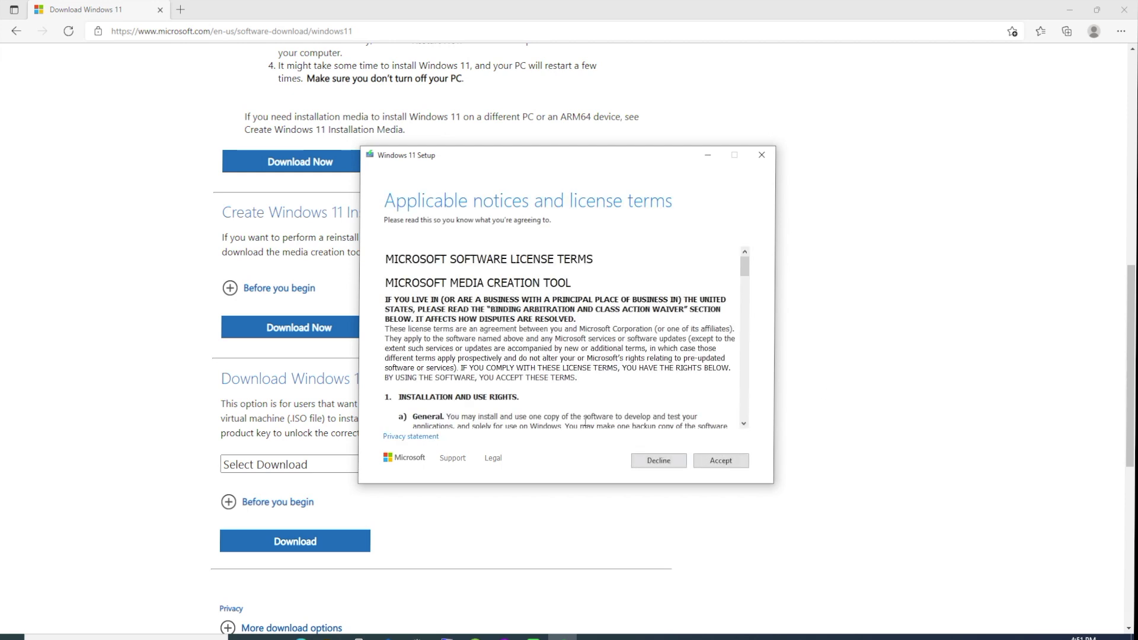
pyautogui.moveTo(745, 274); pyautogui.dragTo(745, 415)
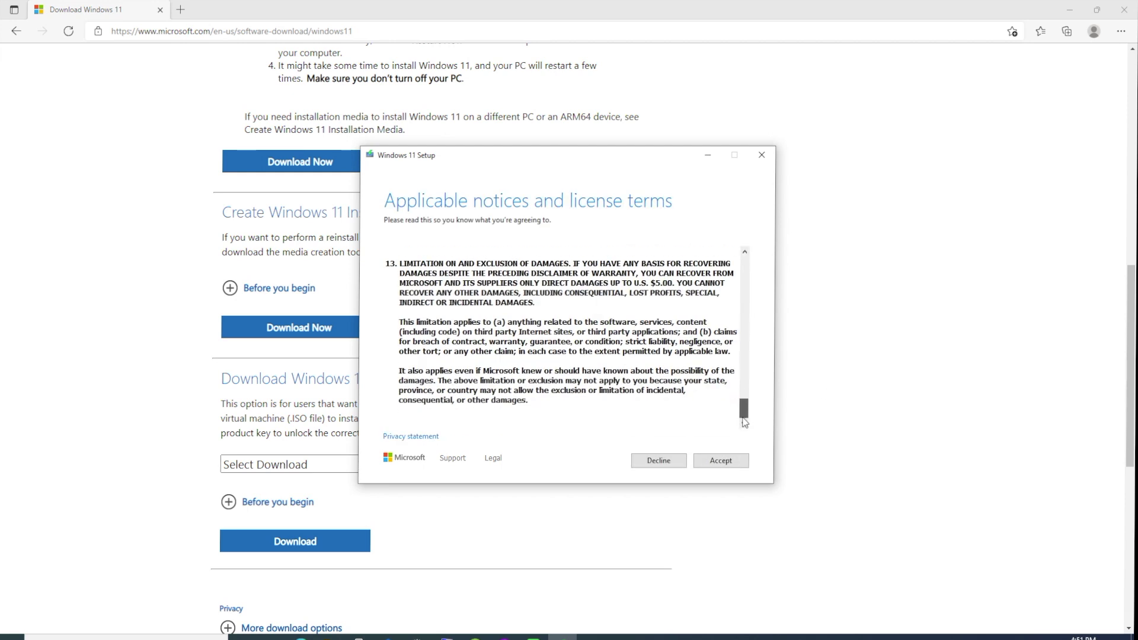
pyautogui.click(715, 462)
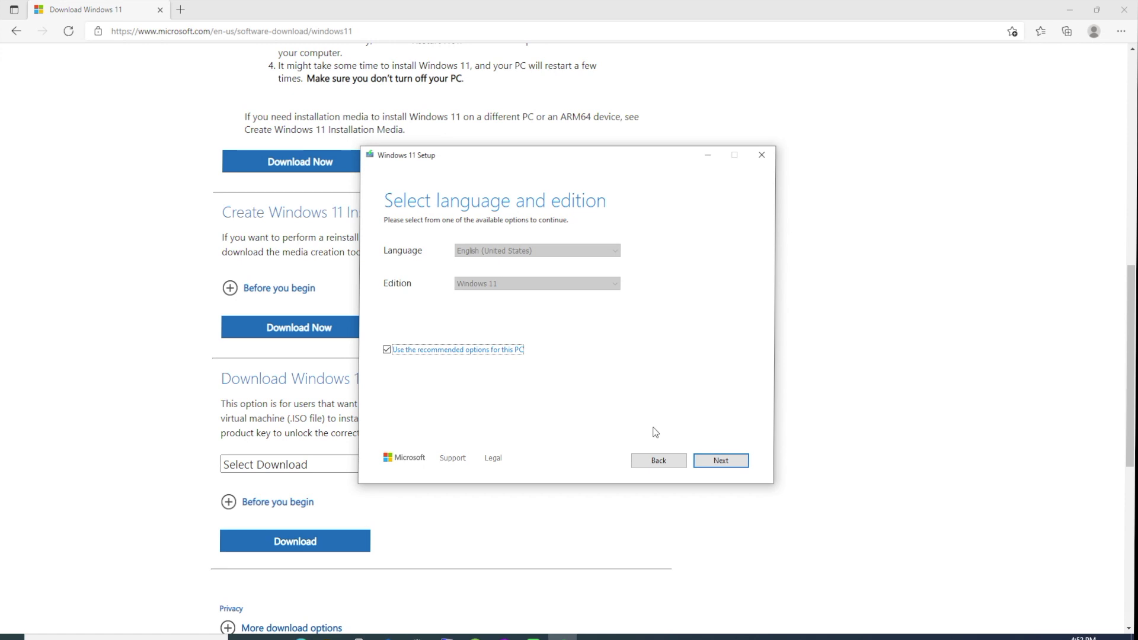
# - Examine the language and edition choices offered without the recommended options, and re-enable the recommended options for this PC
pyautogui.click(386, 350)
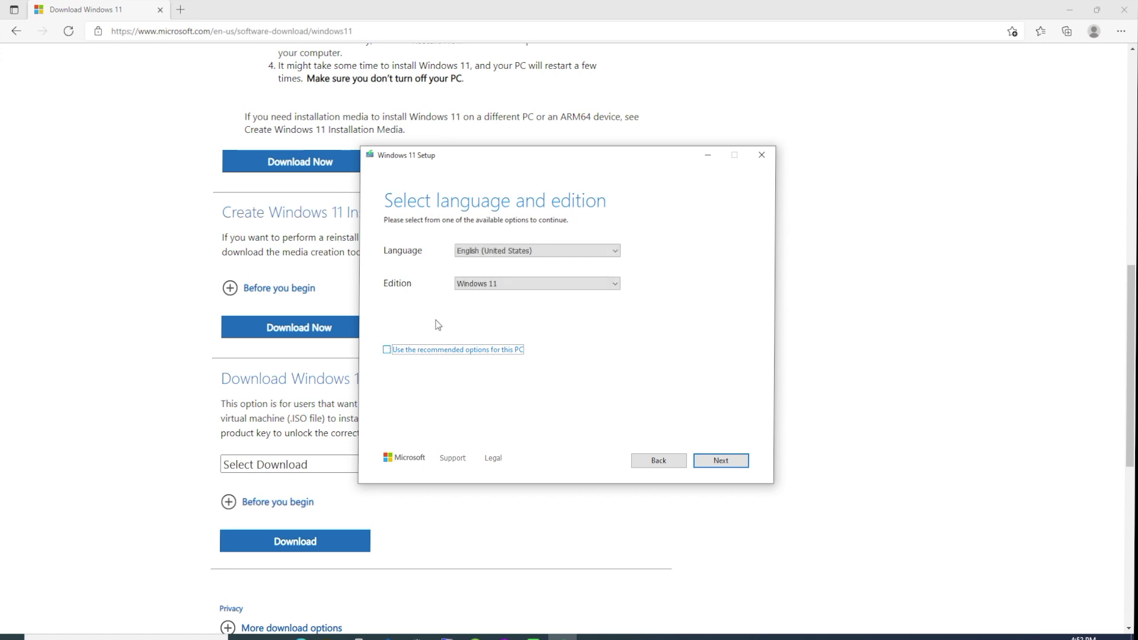
pyautogui.click(551, 254)
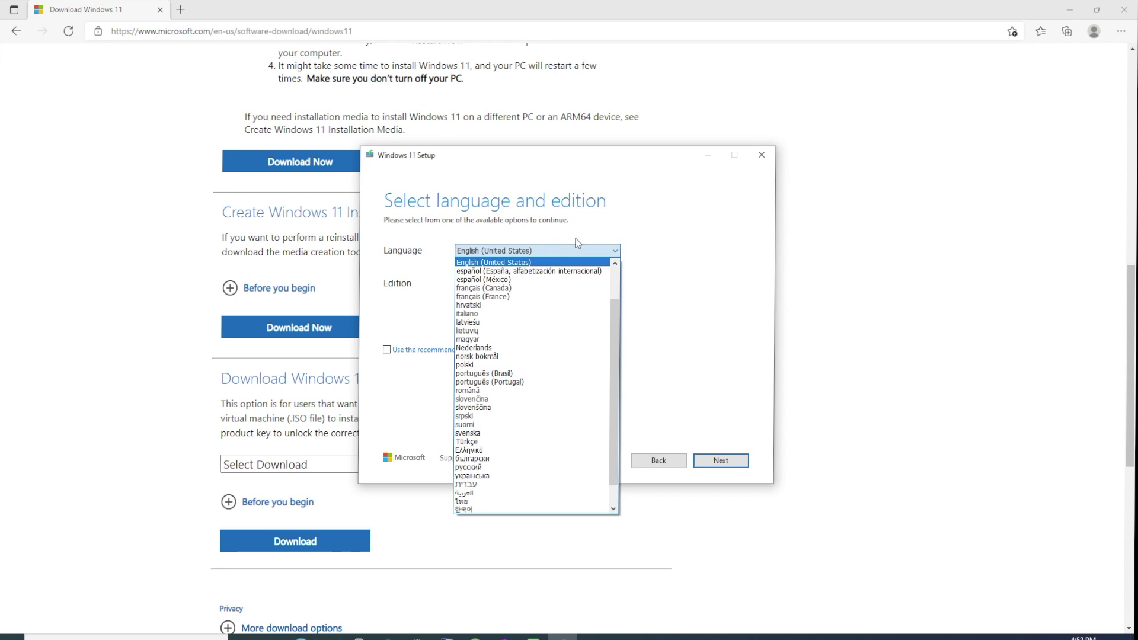
pyautogui.moveTo(615, 314); pyautogui.dragTo(614, 267)
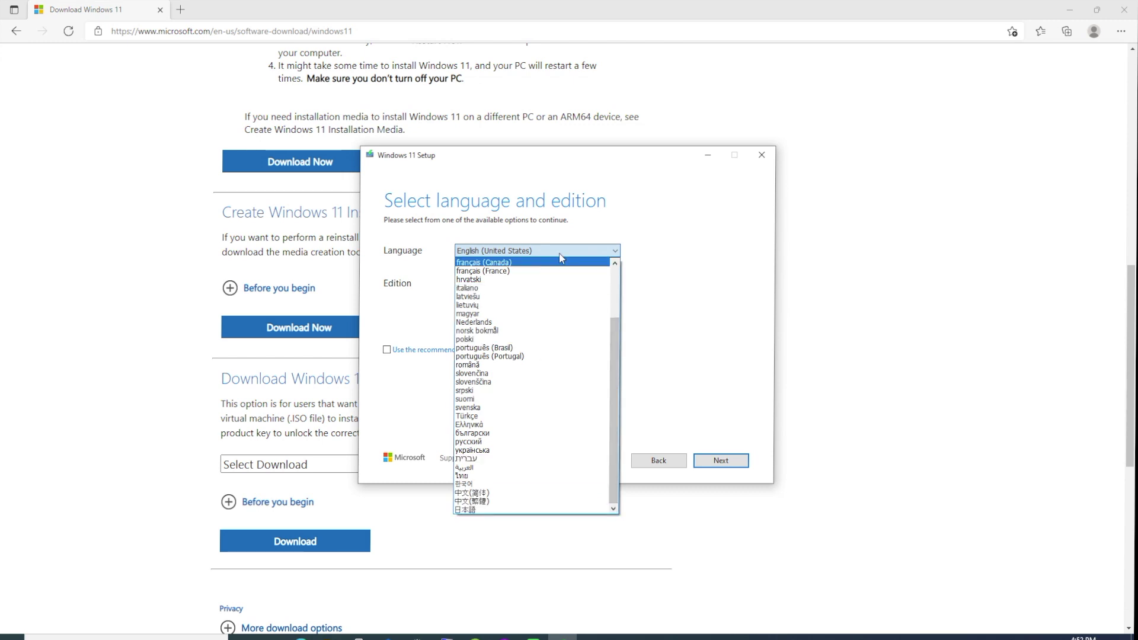
pyautogui.click(656, 234)
pyautogui.click(616, 287)
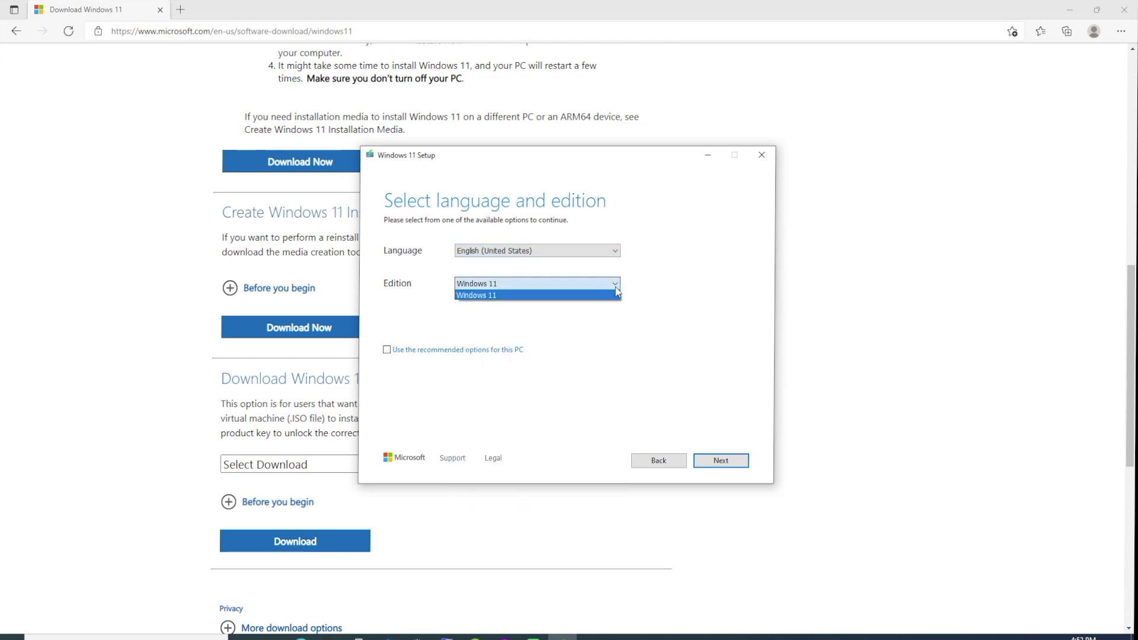
pyautogui.click(472, 295)
pyautogui.click(546, 282)
pyautogui.click(546, 284)
pyautogui.click(388, 351)
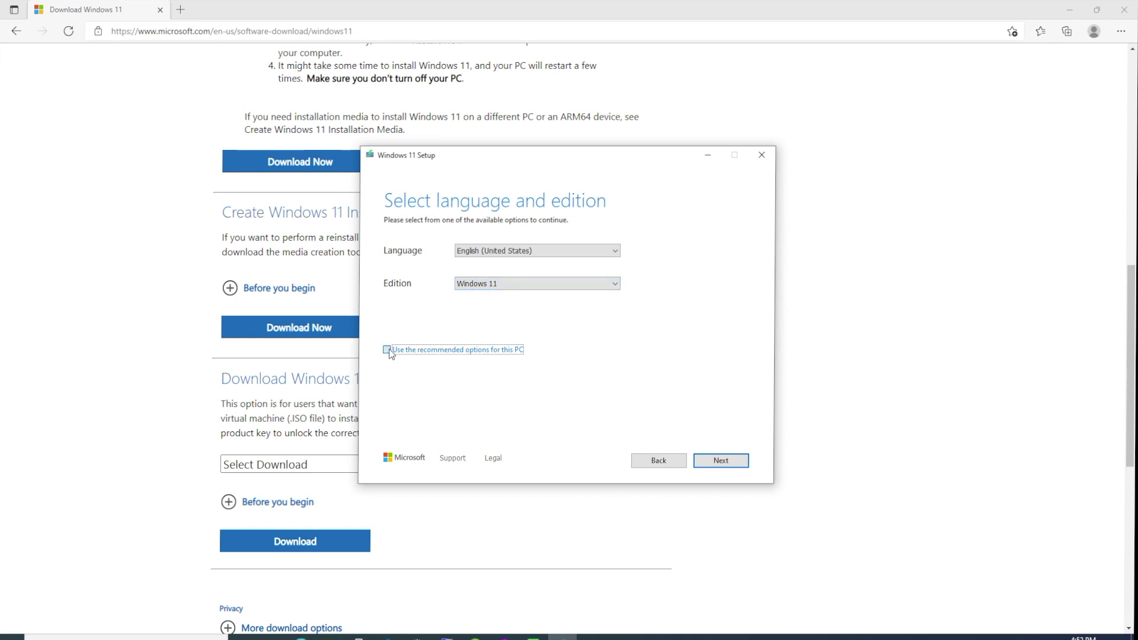
# - Create the Windows 11 installation media on USB flash drive G: (NEW VOLUME) using the recommended language and edition
pyautogui.click(735, 462)
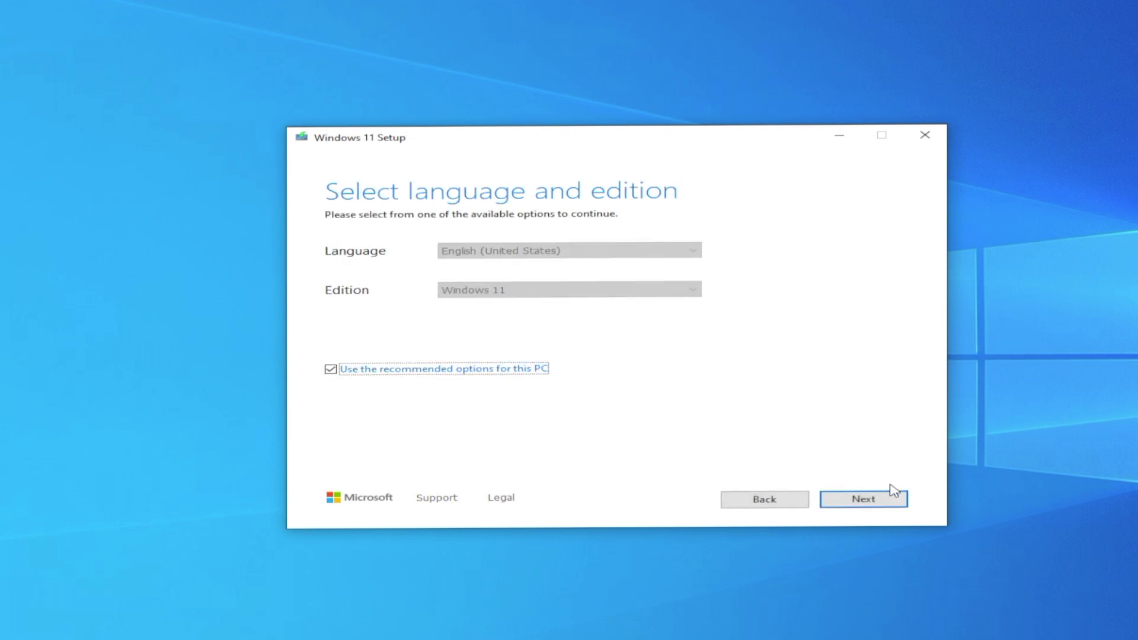
pyautogui.click(889, 498)
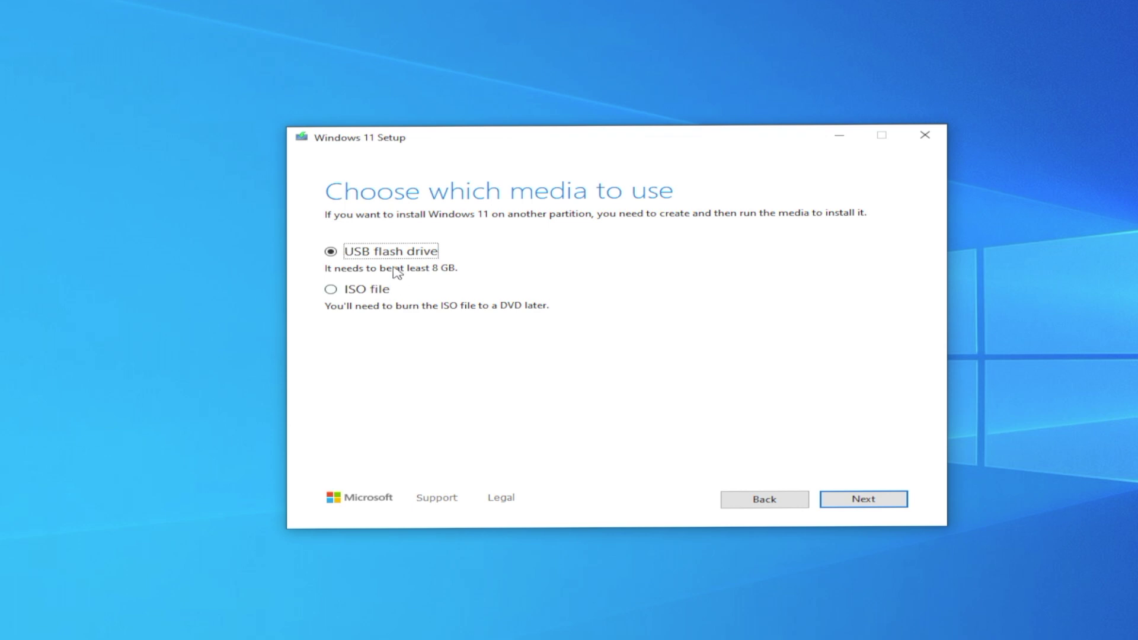
pyautogui.click(865, 501)
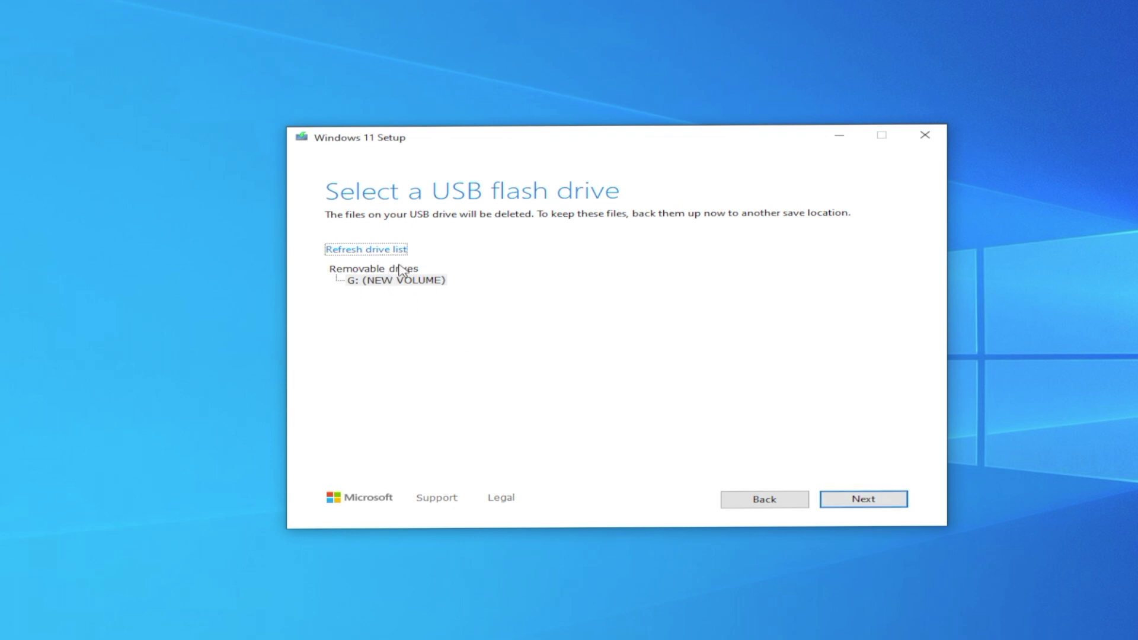
pyautogui.click(867, 502)
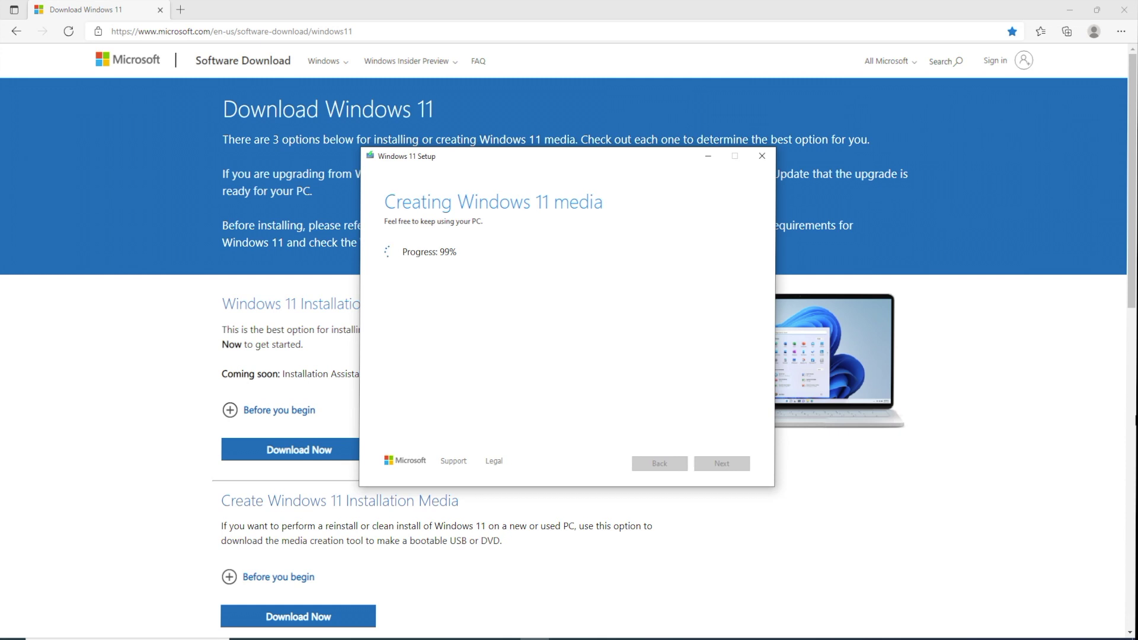
pyautogui.click(726, 464)
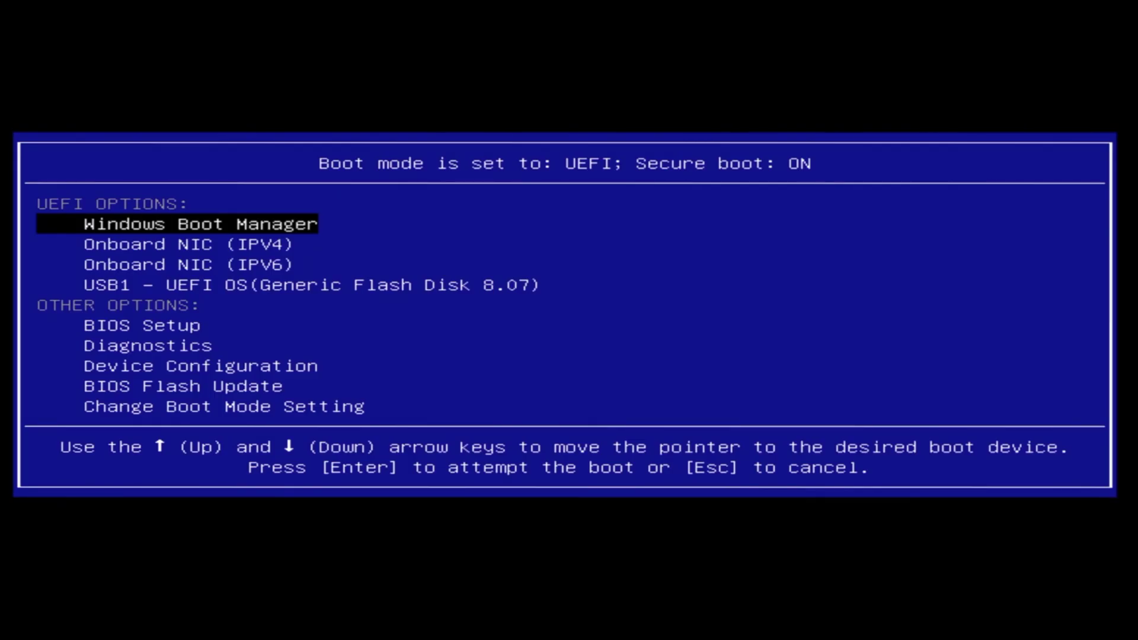
# - Boot the PC from the USB1 - UEFI OS (Generic Flash Disk 8.07) entry in the boot menu
pyautogui.press('Down')
pyautogui.press('Down')
pyautogui.press('Down')
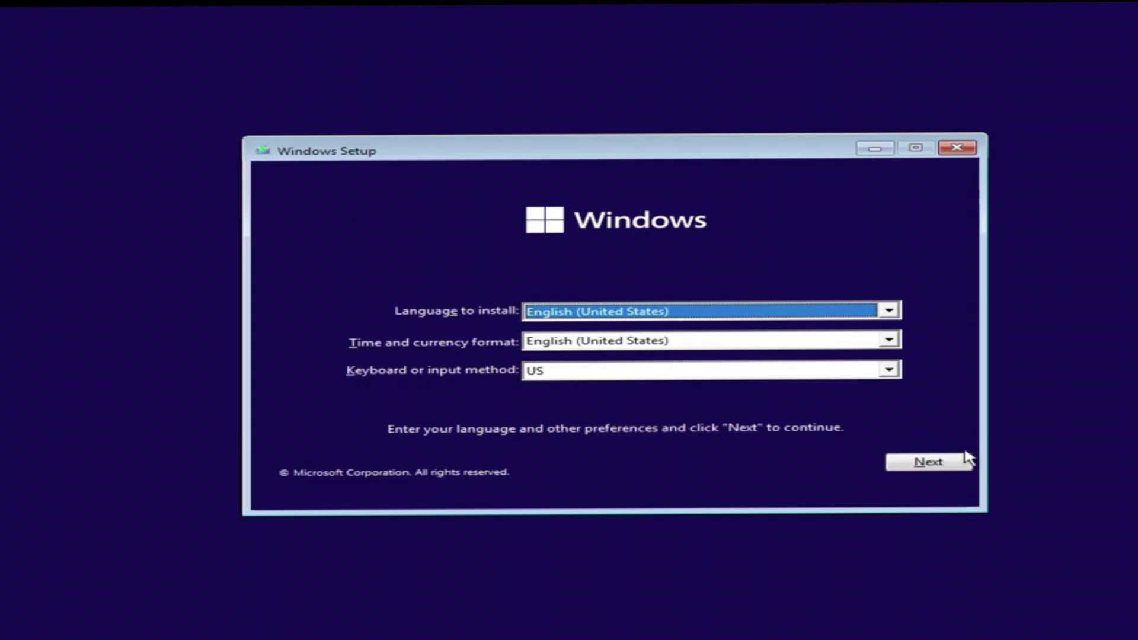
# - Start the Windows installation with English (United States) language and format and the US keyboard
pyautogui.click(931, 461)
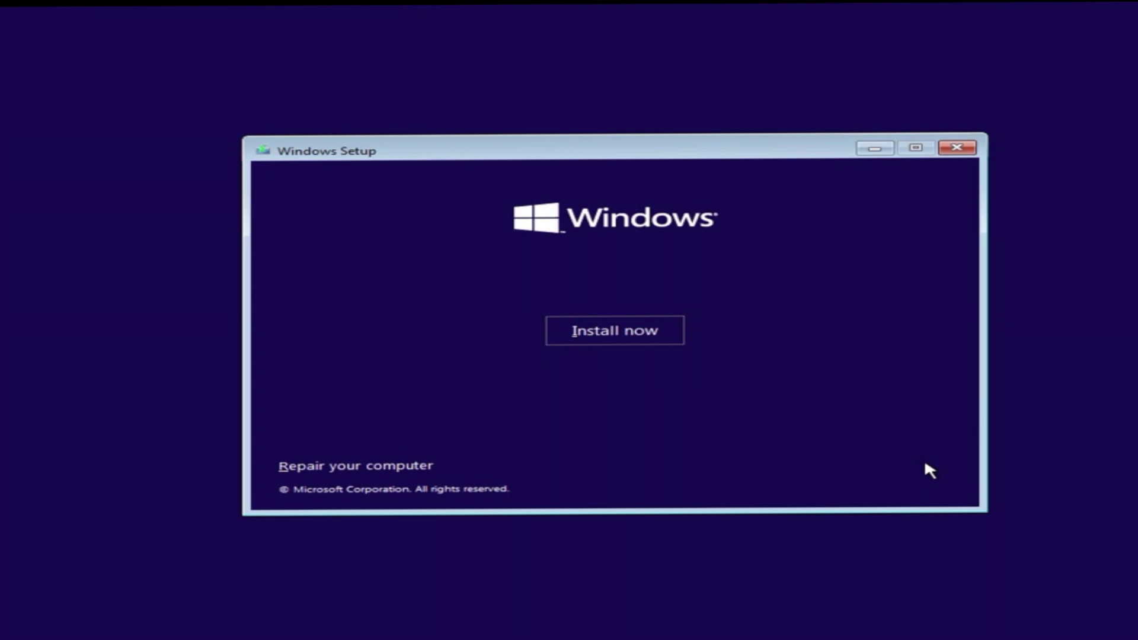
pyautogui.click(613, 340)
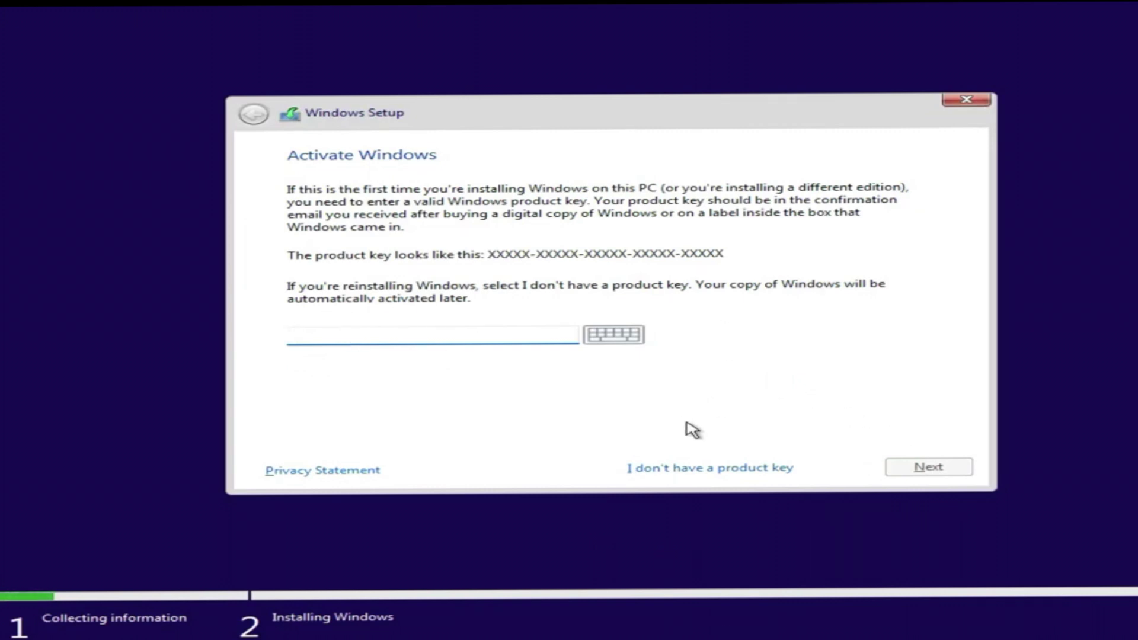
# - Continue without a product key and select Windows 11 Pro as the operating system to install
pyautogui.click(705, 467)
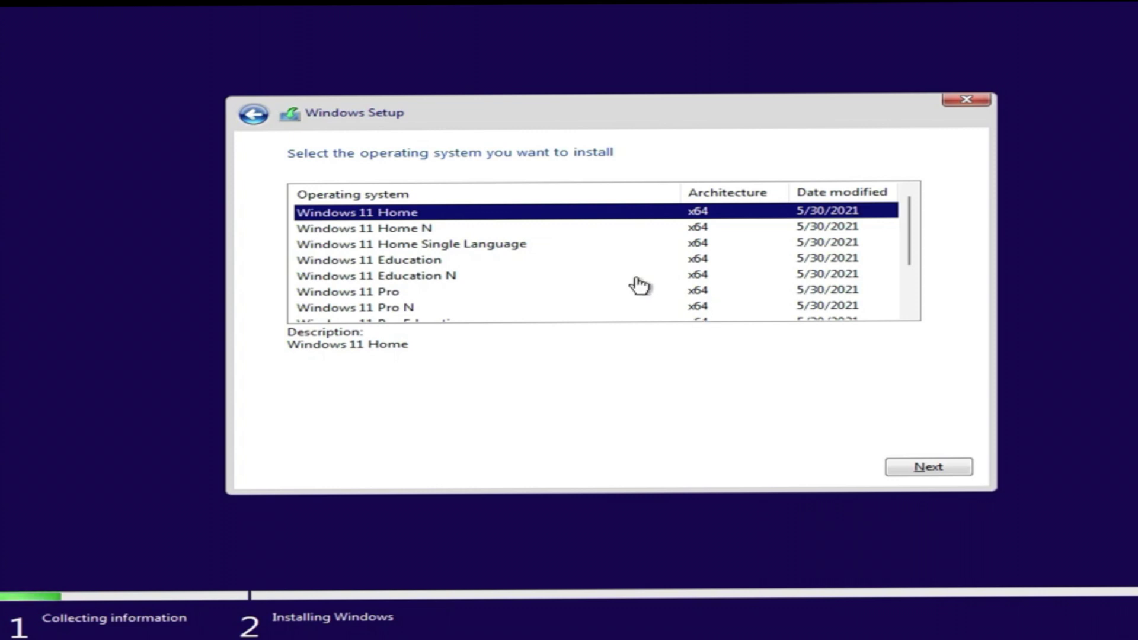
pyautogui.click(390, 294)
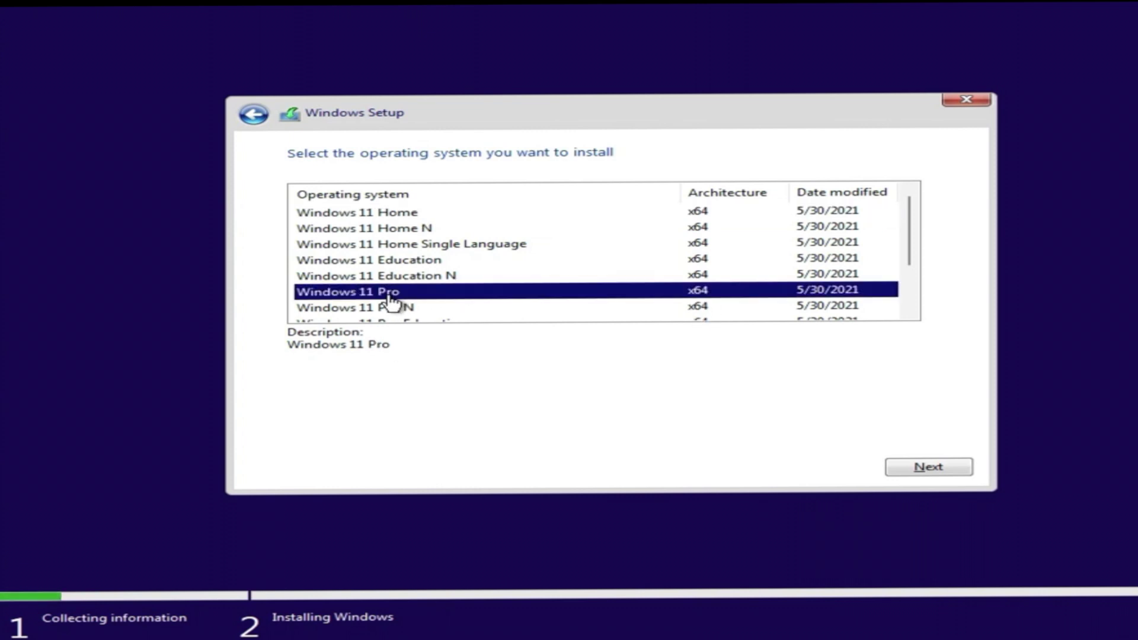
pyautogui.click(930, 466)
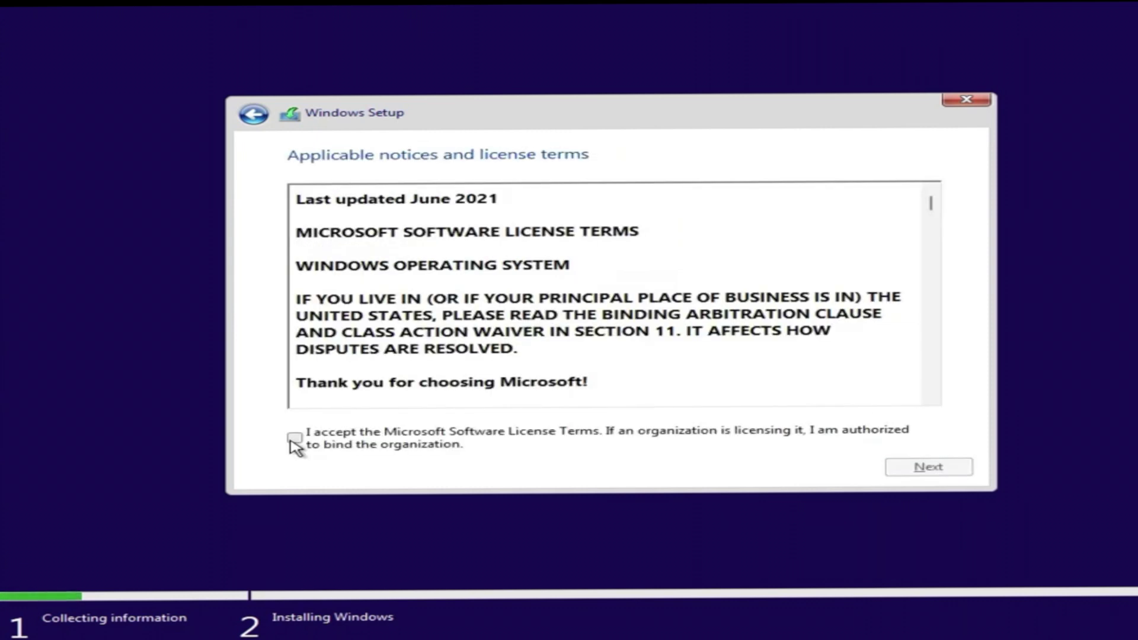
# - Accept the Microsoft Software License Terms and choose the Custom: Install Windows only (advanced) installation
pyautogui.click(293, 439)
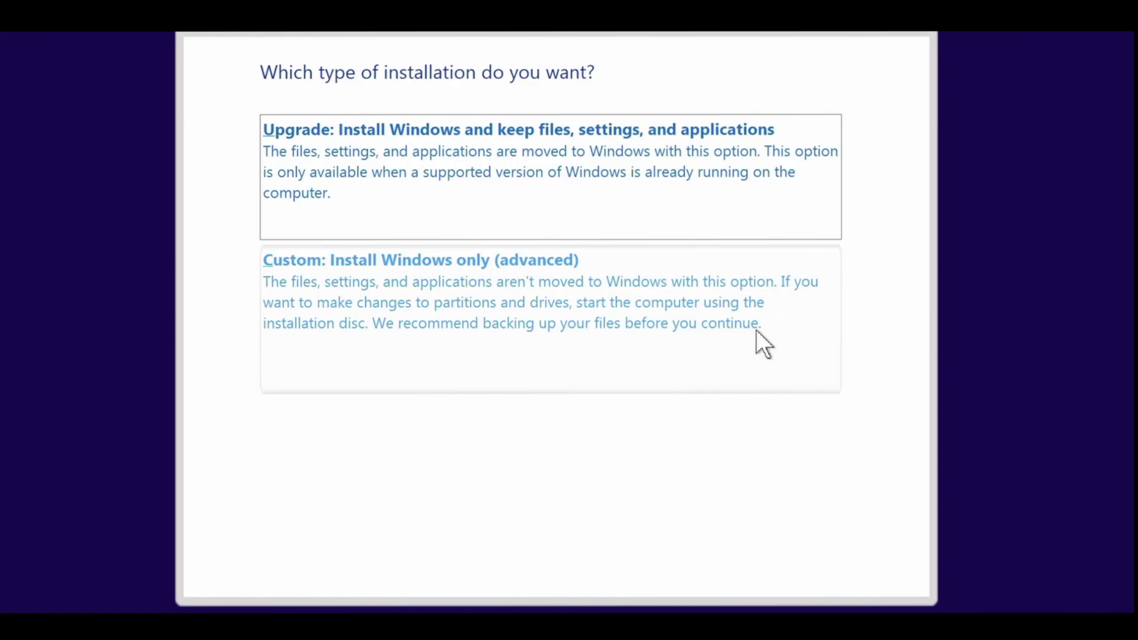
pyautogui.click(756, 330)
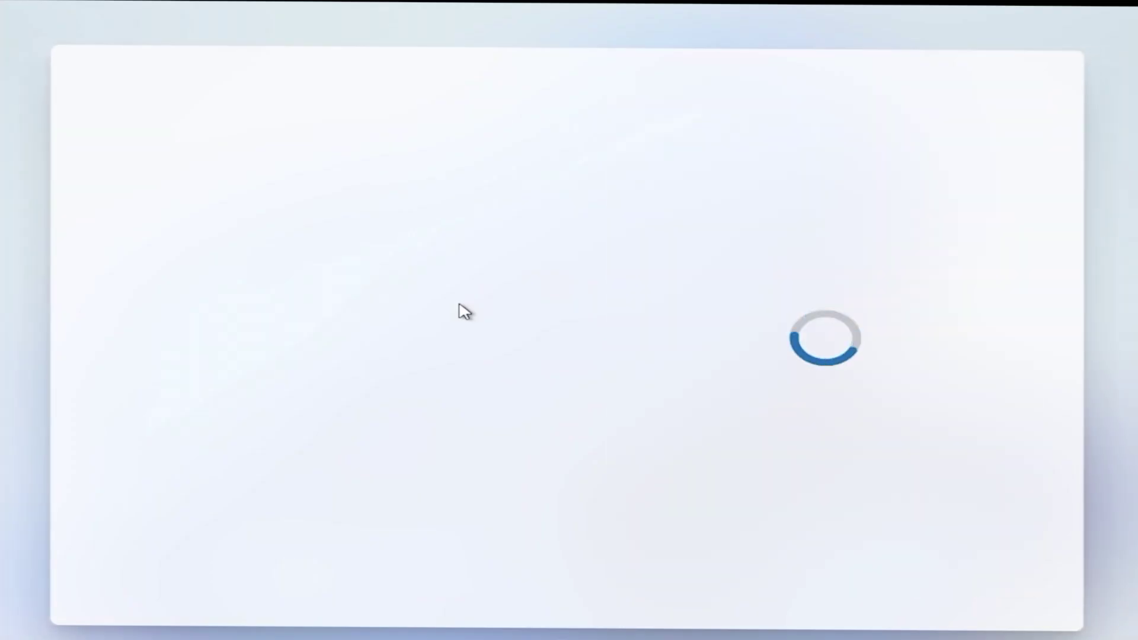
# - Choose English (India) as the keyboard layout and continue to the device setup options
pyautogui.click(932, 564)
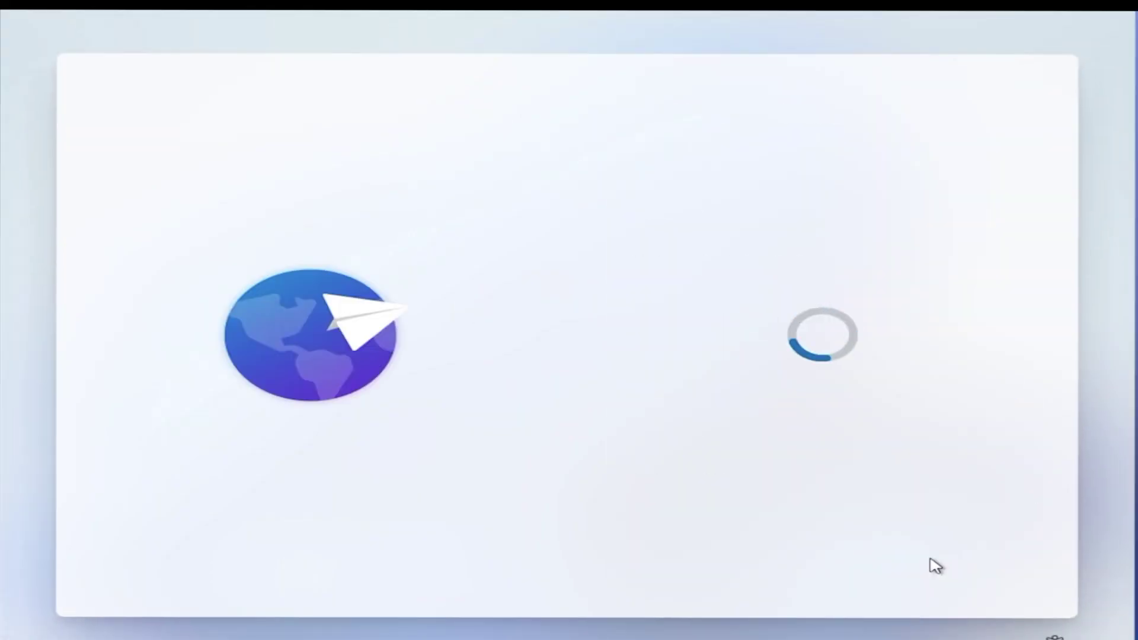
pyautogui.click(859, 368)
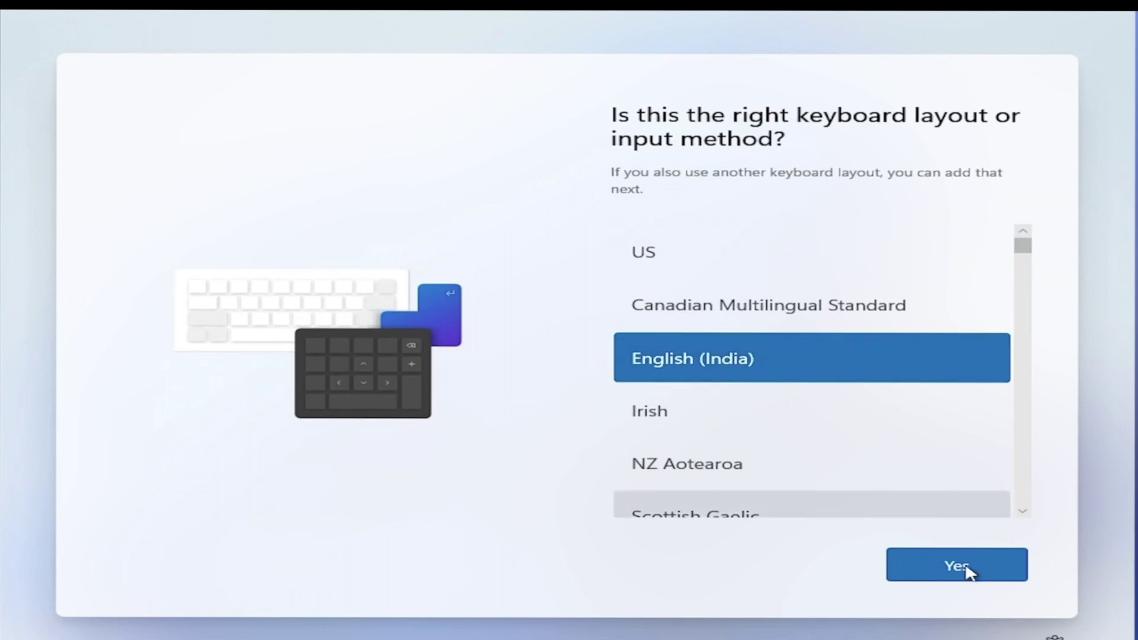
pyautogui.click(977, 571)
pyautogui.click(953, 564)
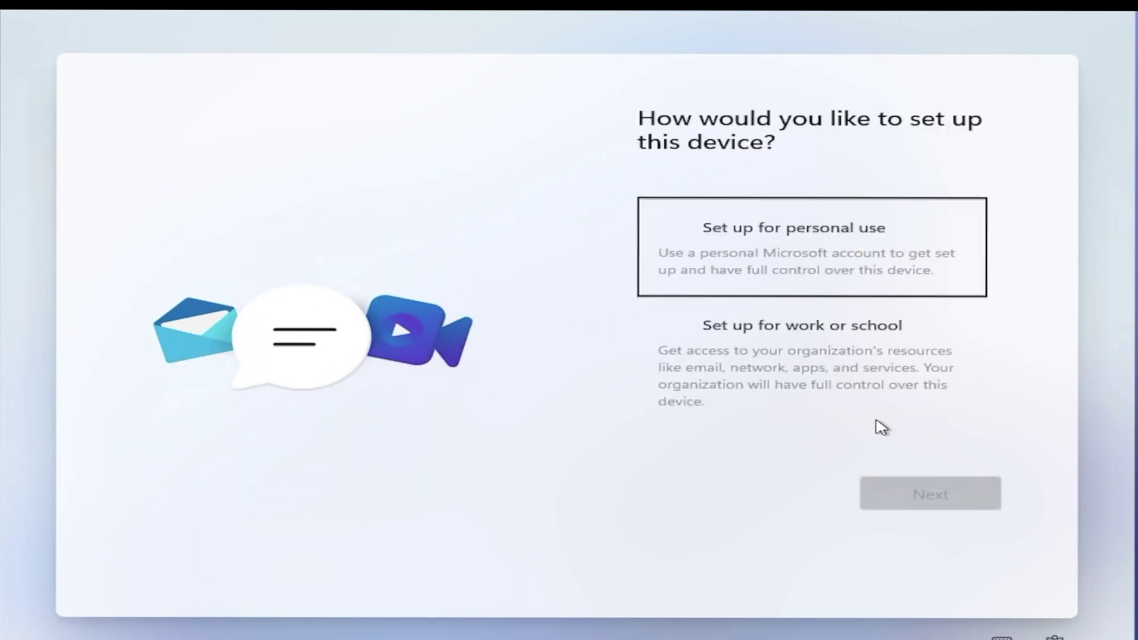
# - Set up the device for personal use and continue to the account setup
pyautogui.click(836, 252)
pyautogui.click(846, 325)
pyautogui.click(845, 257)
pyautogui.click(916, 498)
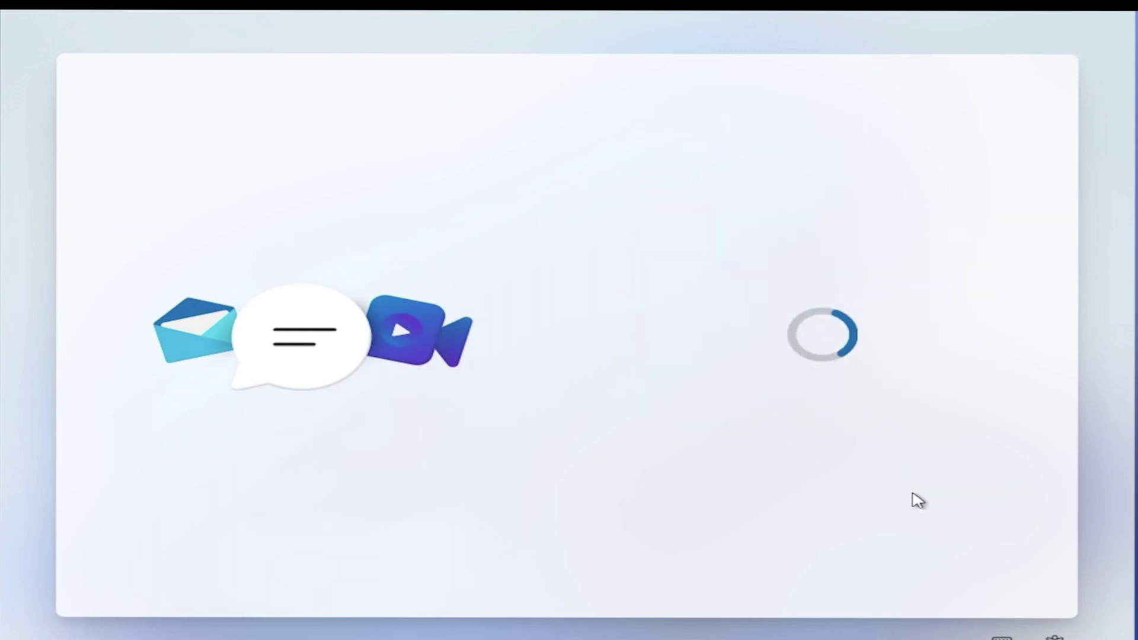
# - Bypass the Microsoft account sign-in with the limited experience, then submit the local account's name and leave its password blank
pyautogui.click(687, 418)
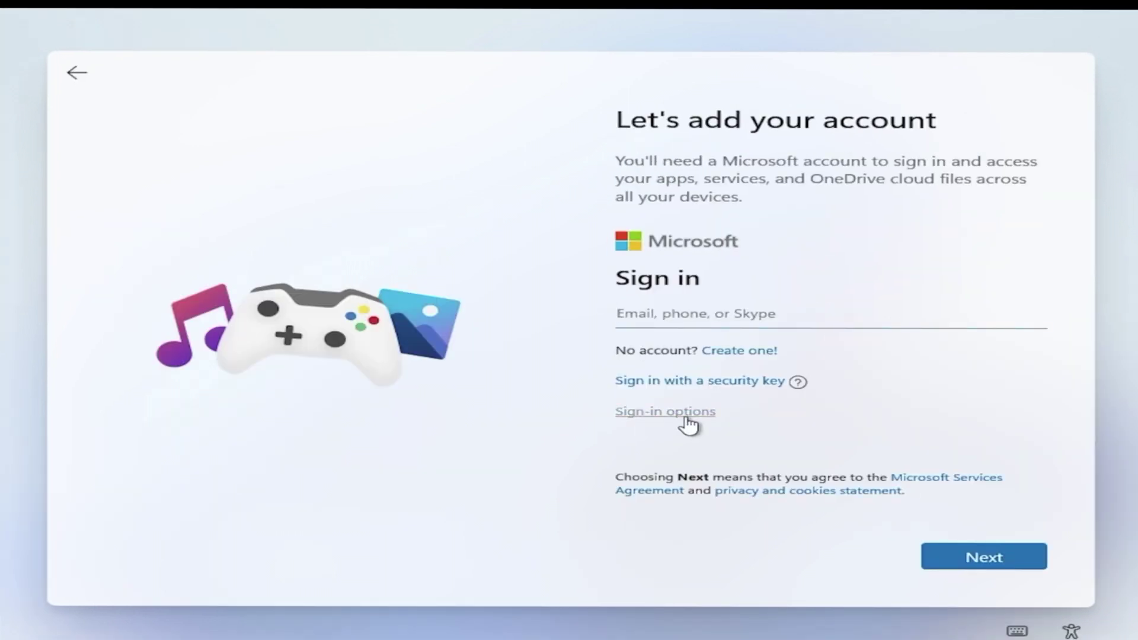
pyautogui.click(758, 397)
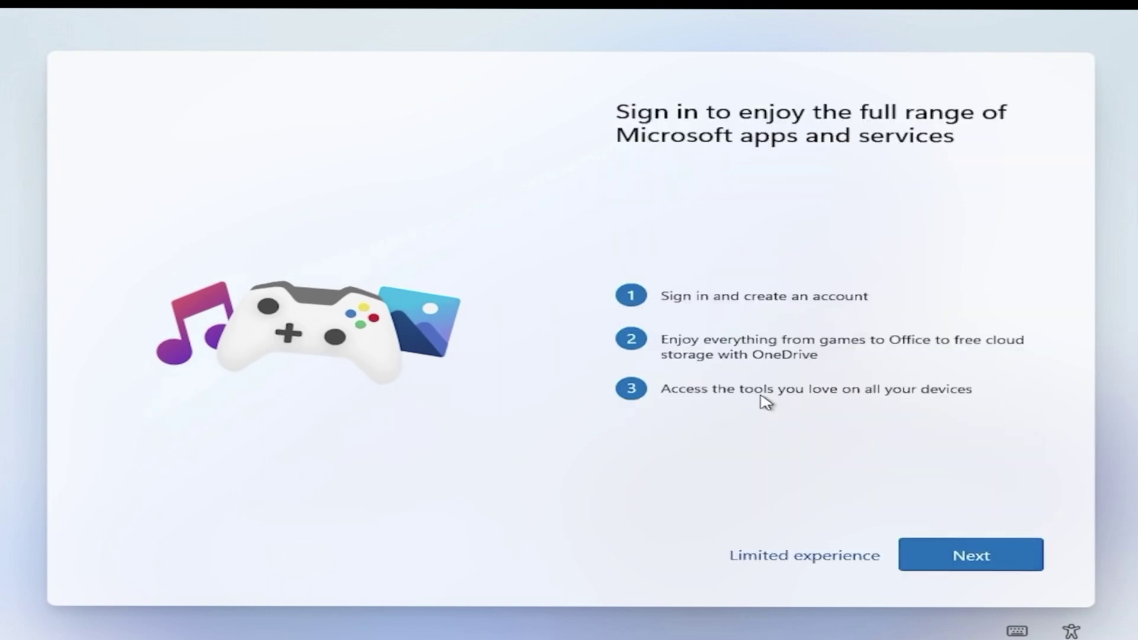
pyautogui.click(805, 554)
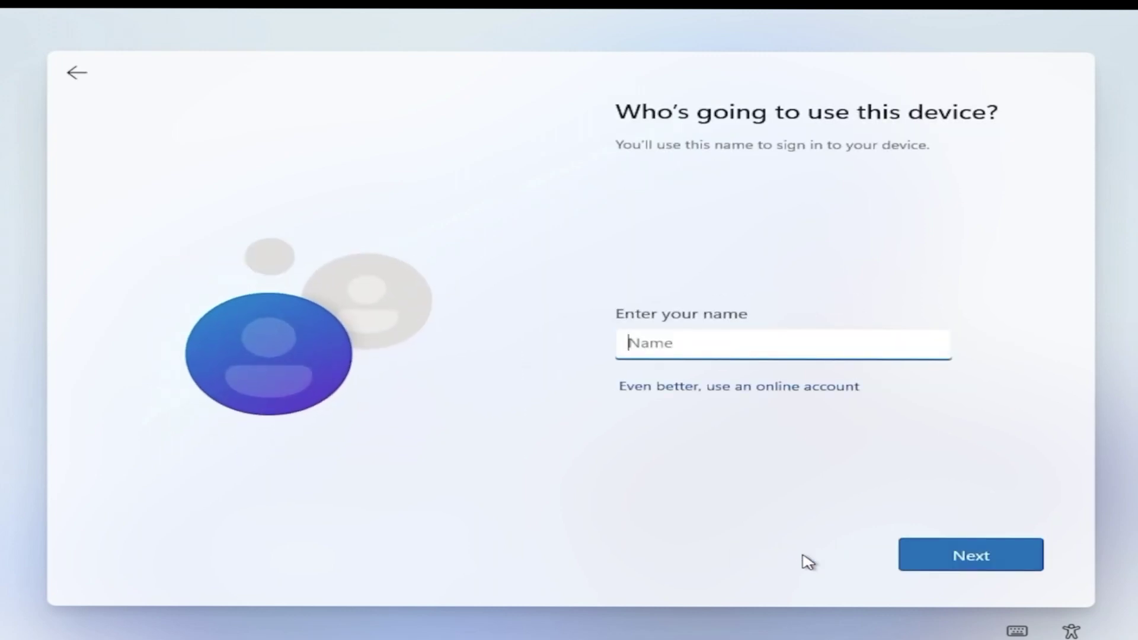
pyautogui.click(942, 548)
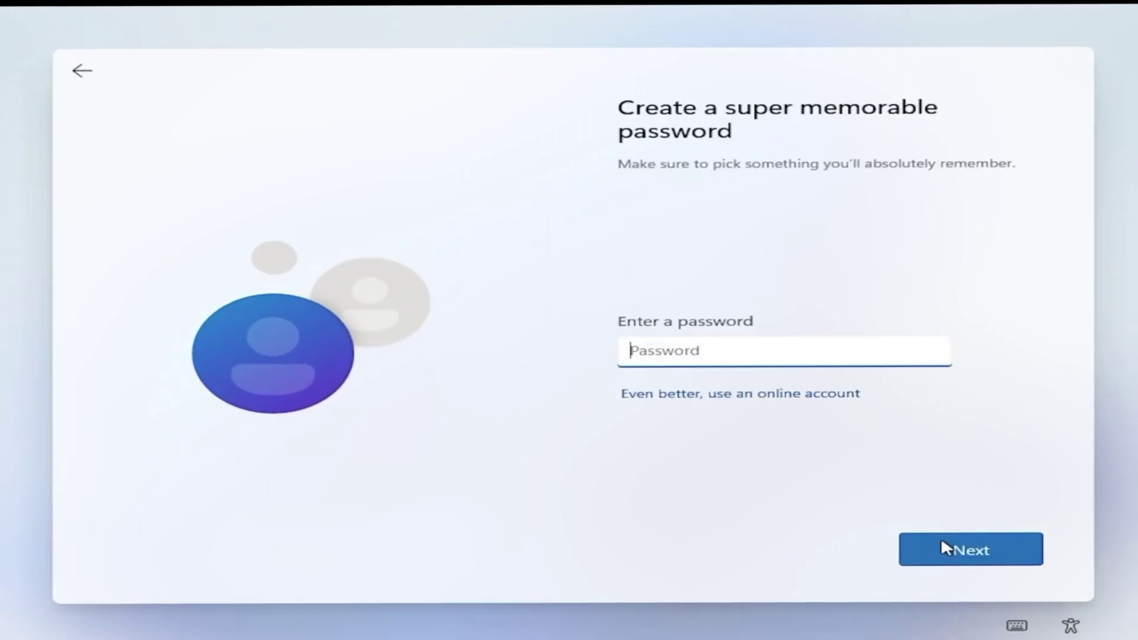
pyautogui.click(942, 542)
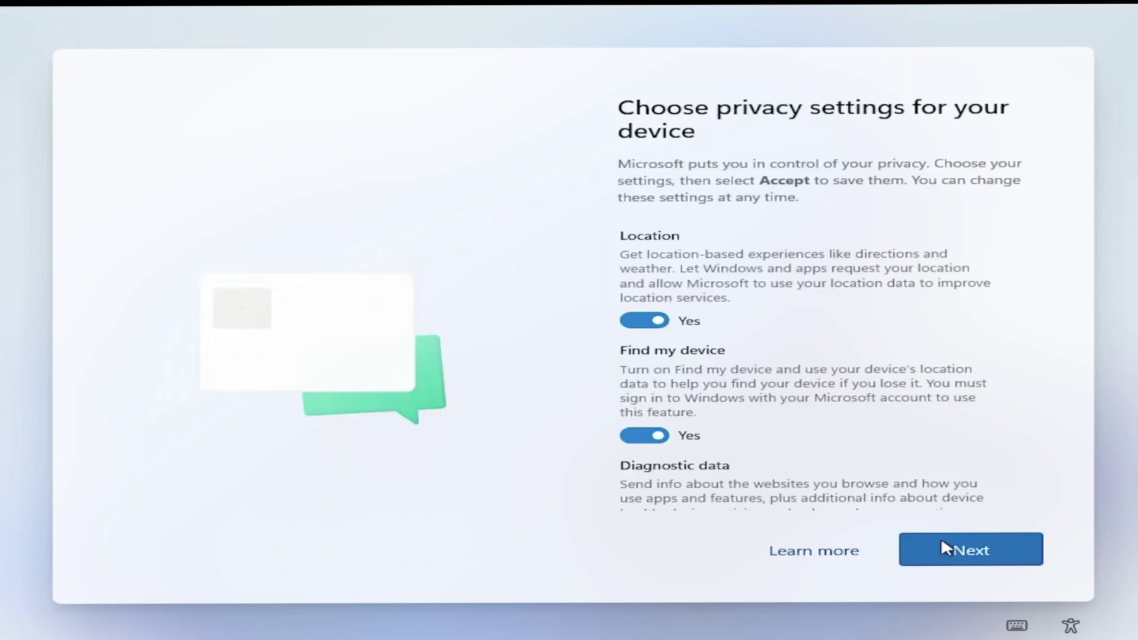
# - Turn off all the device's privacy settings, including Location, Find my device, Diagnostic data, Tailored experiences and Advertising ID, and accept them
pyautogui.click(652, 322)
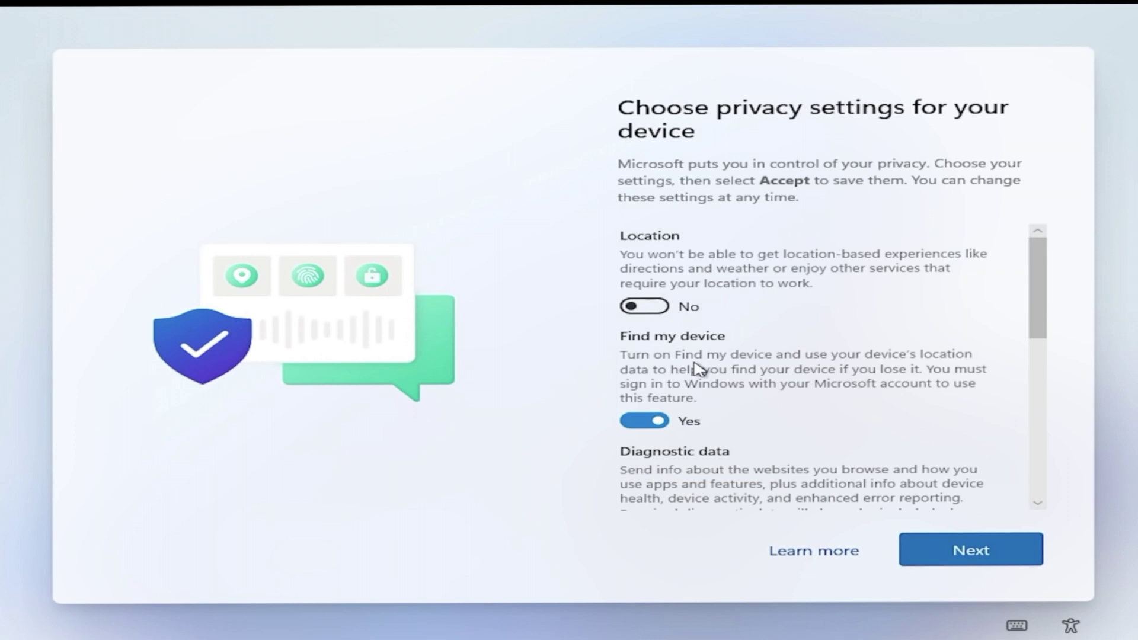
pyautogui.scroll(-1, 666, 338)
pyautogui.click(646, 312)
pyautogui.click(646, 435)
pyautogui.scroll(-1, 832, 381)
pyautogui.scroll(-2, 833, 381)
pyautogui.click(649, 364)
pyautogui.click(649, 478)
pyautogui.scroll(-2, 663, 439)
pyautogui.click(655, 422)
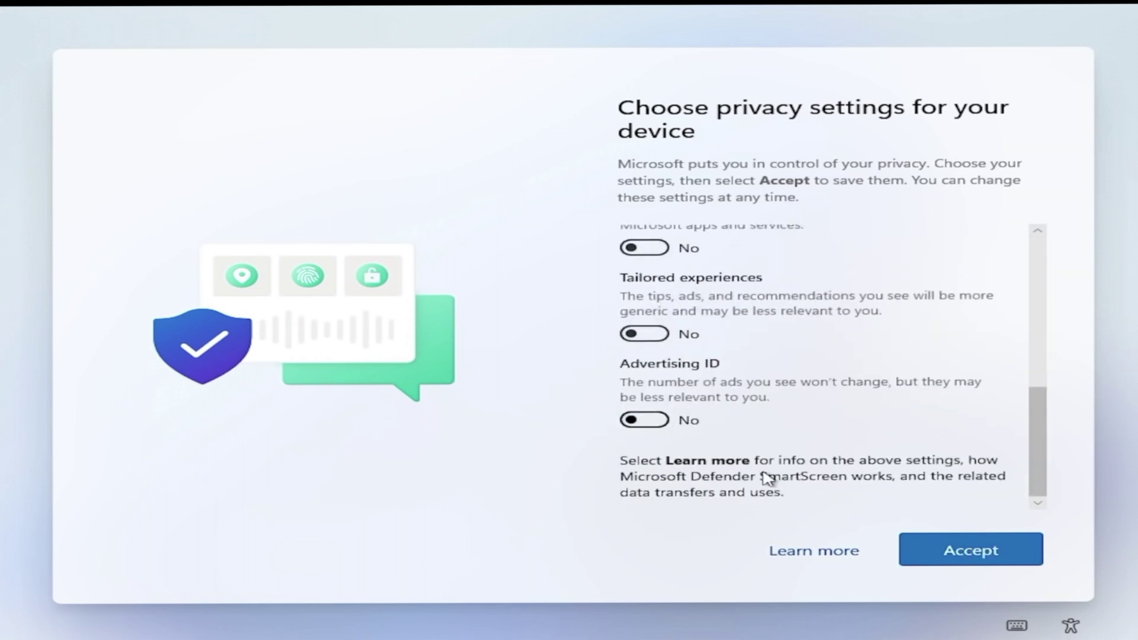
pyautogui.click(973, 548)
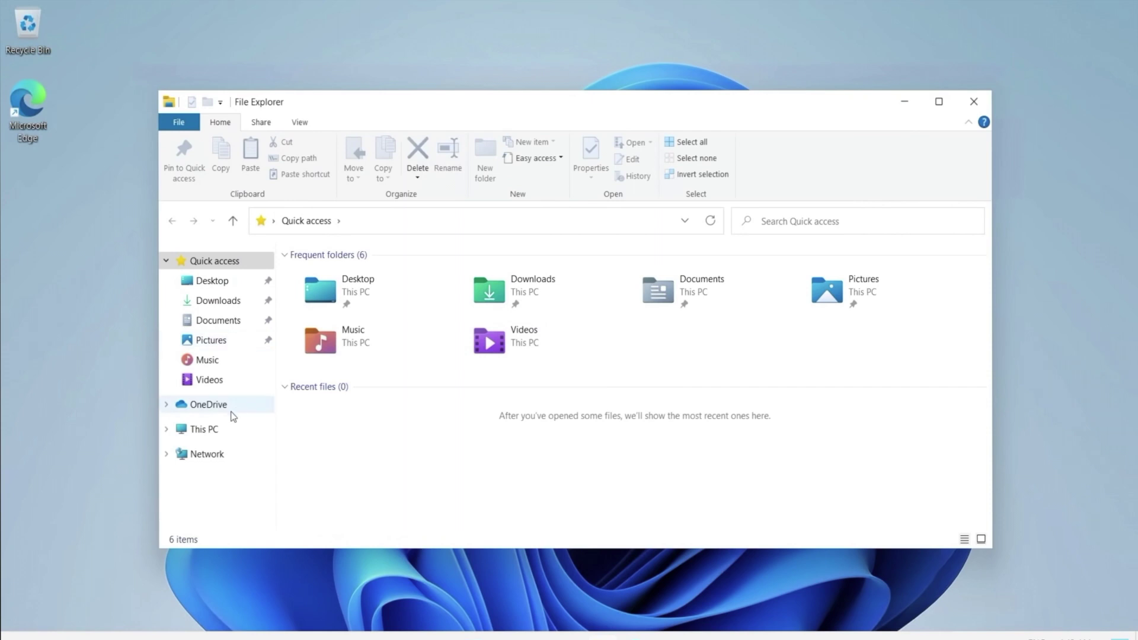
# - Open the properties of This PC from File Explorer
pyautogui.rightClick(209, 430)
pyautogui.click(268, 416)
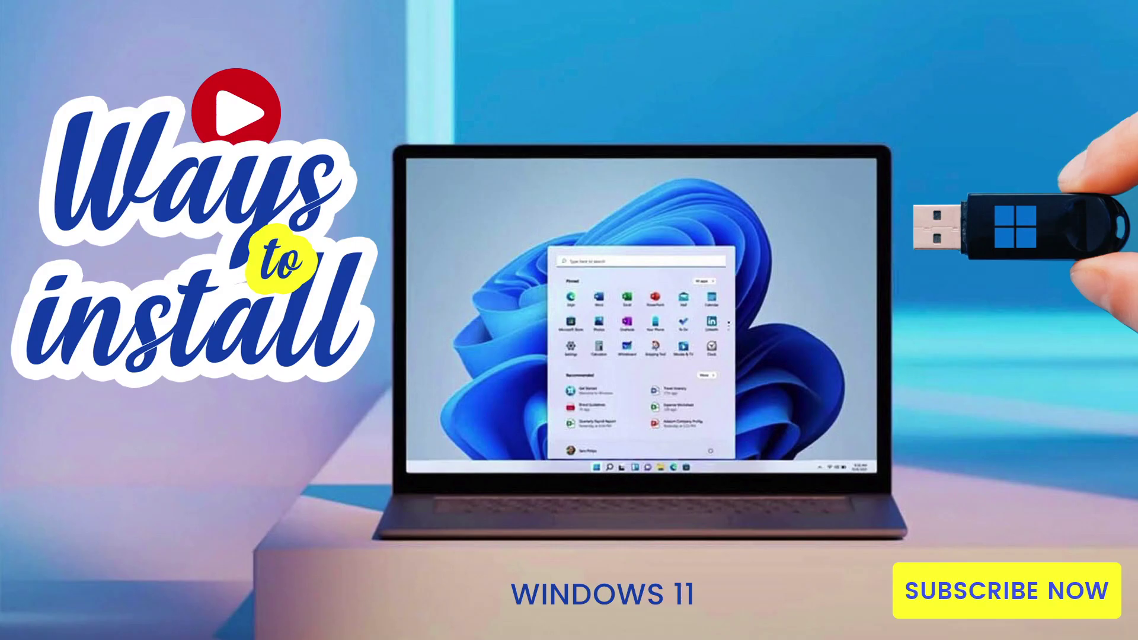